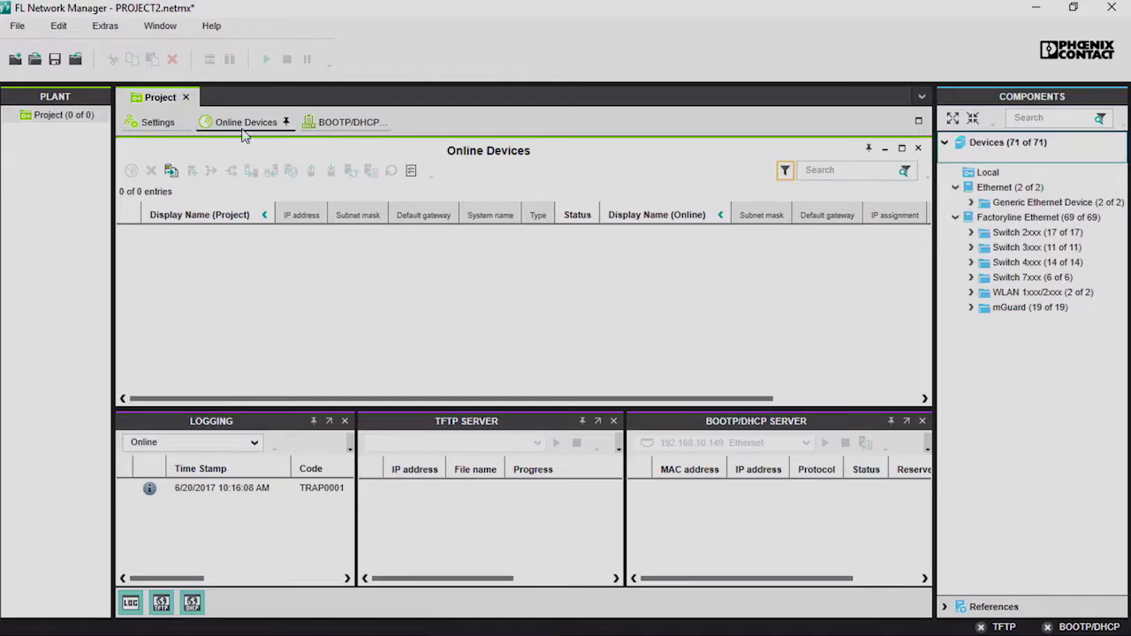
- Enable the built-in BOOTP/DHCP server on the 192.168.10.149 Ethernet adapter, keeping BOOTP mode
click(106, 26)
click(115, 42)
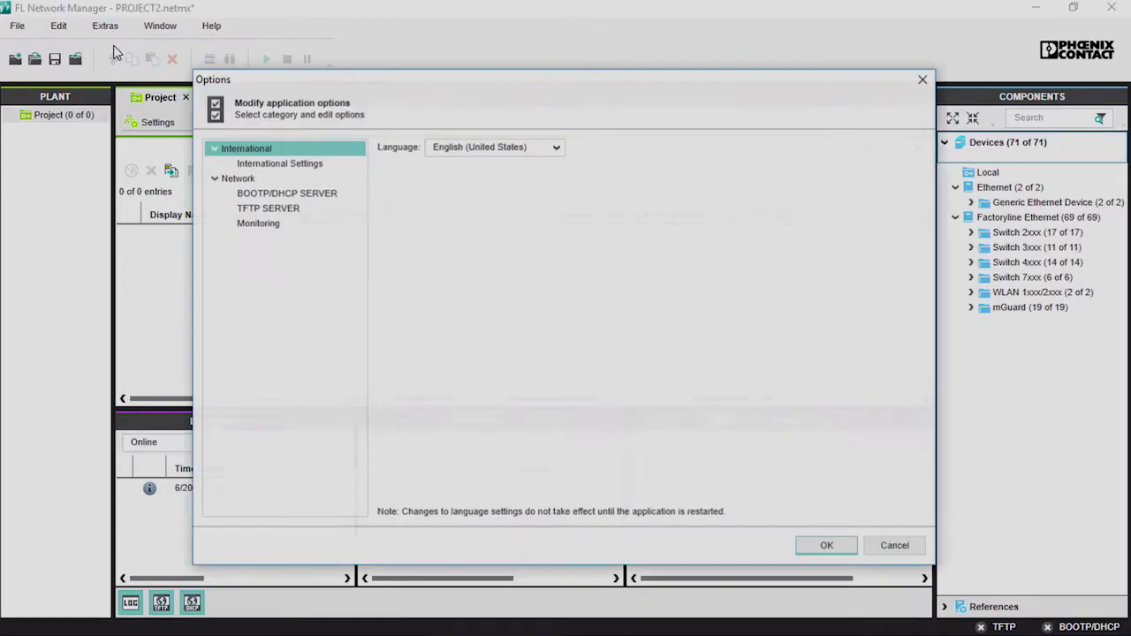
click(228, 195)
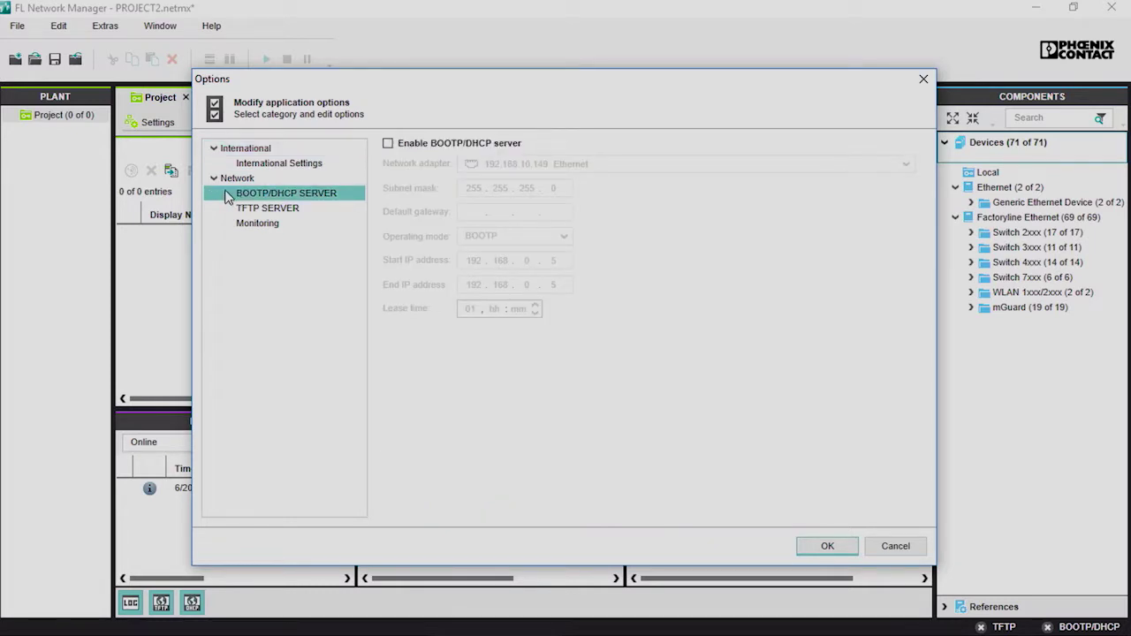
click(389, 144)
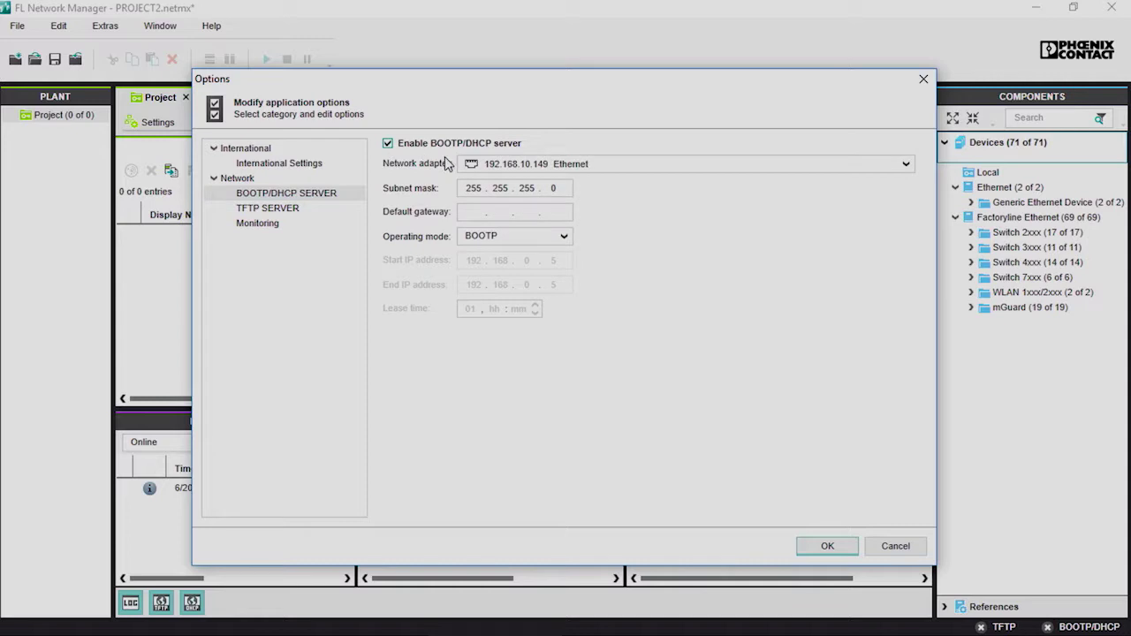
click(616, 175)
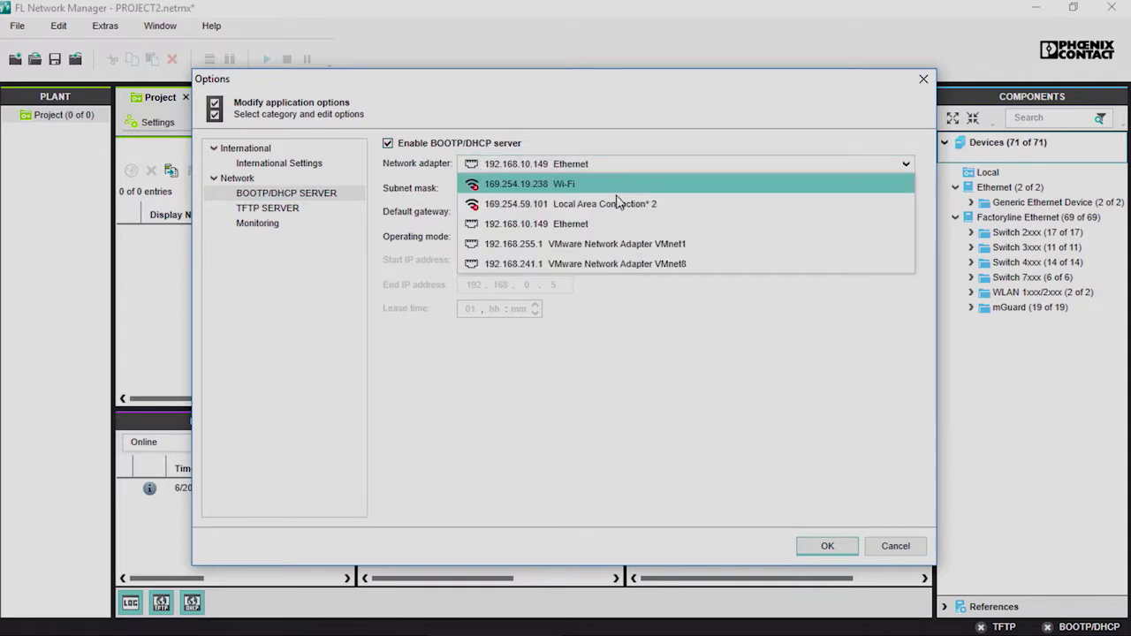
click(611, 228)
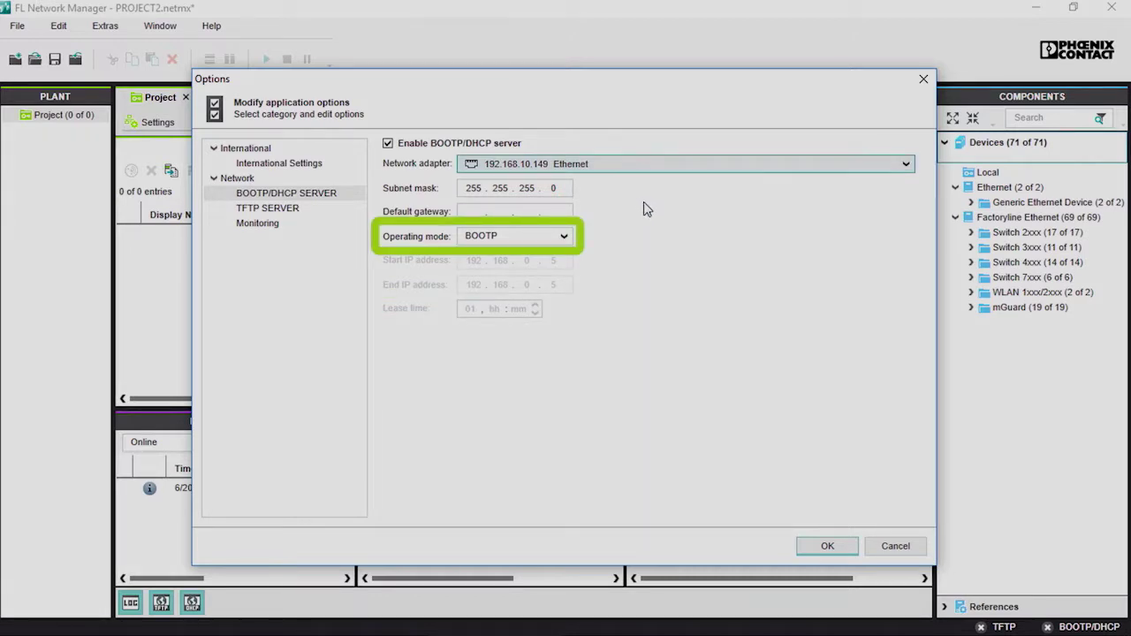
- Apply the options, start the BOOTP/DHCP server, and add all three requesting switches to reservations
click(827, 546)
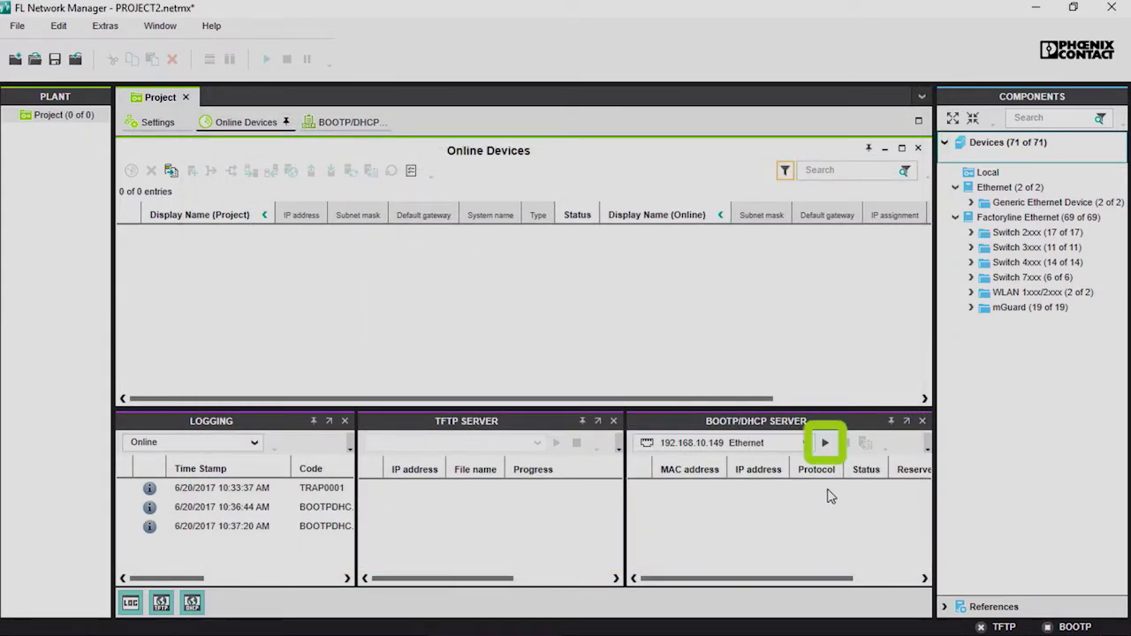
click(825, 444)
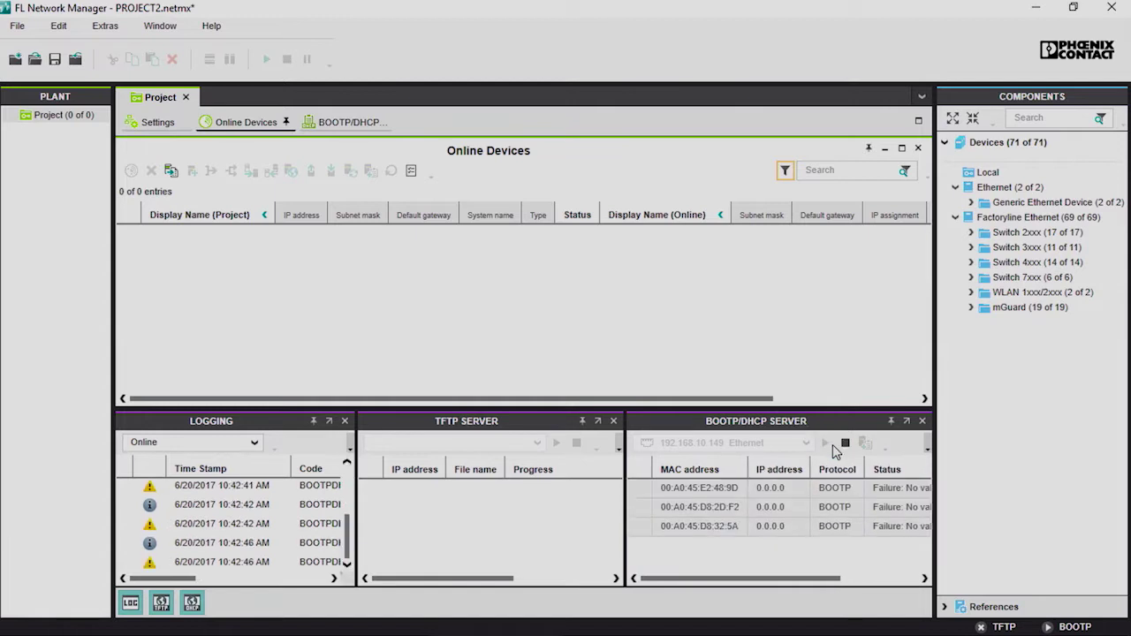
click(652, 510)
key(ctrl+a)
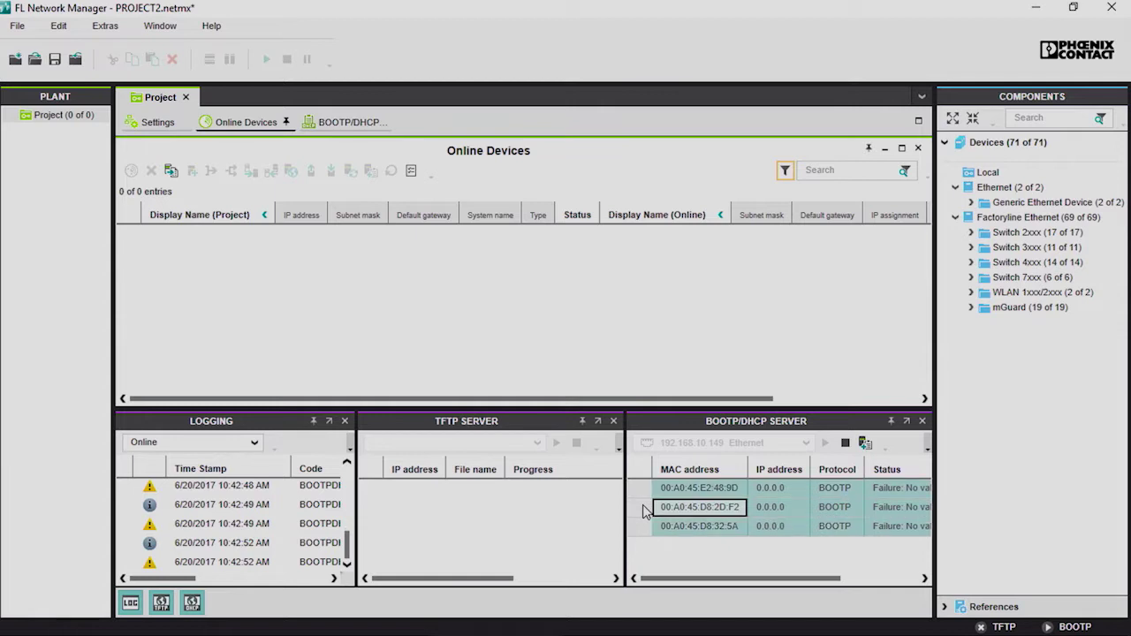
right_click(643, 510)
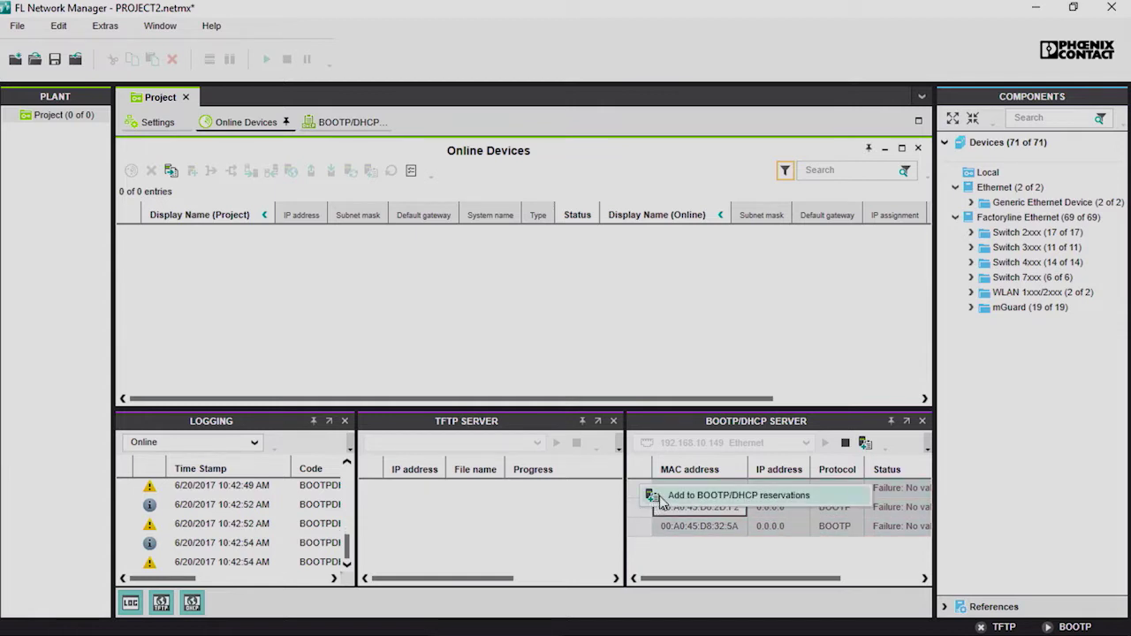
click(663, 502)
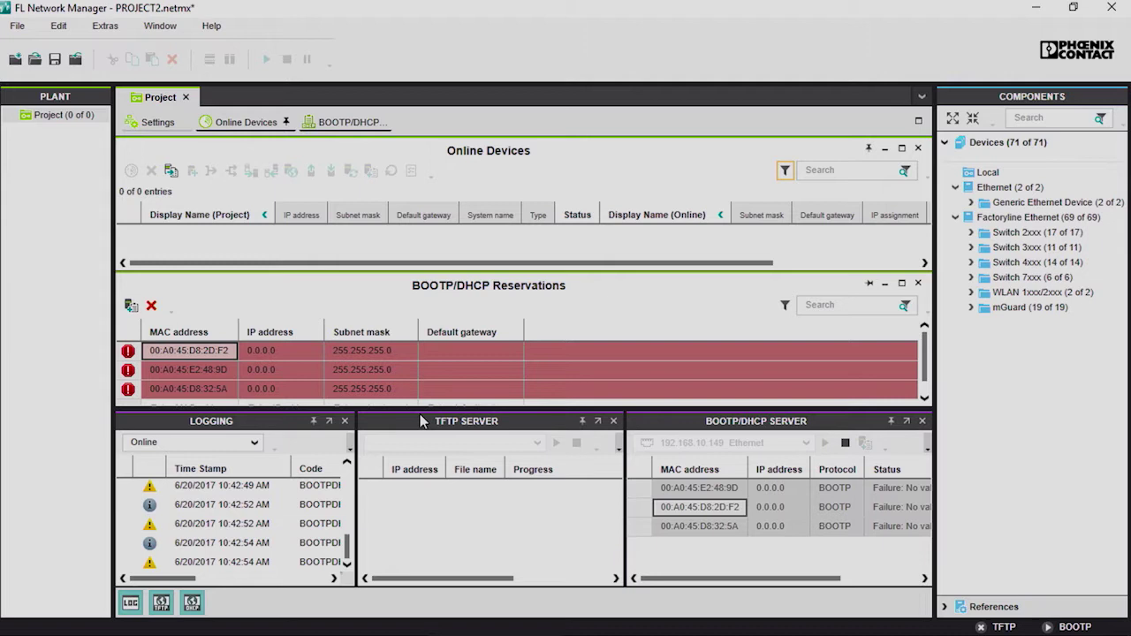
- Assign reserved IPs 192.168.10.150, 192.168.10.151 and 192.168.10.152 to the three switches
double_click(268, 351)
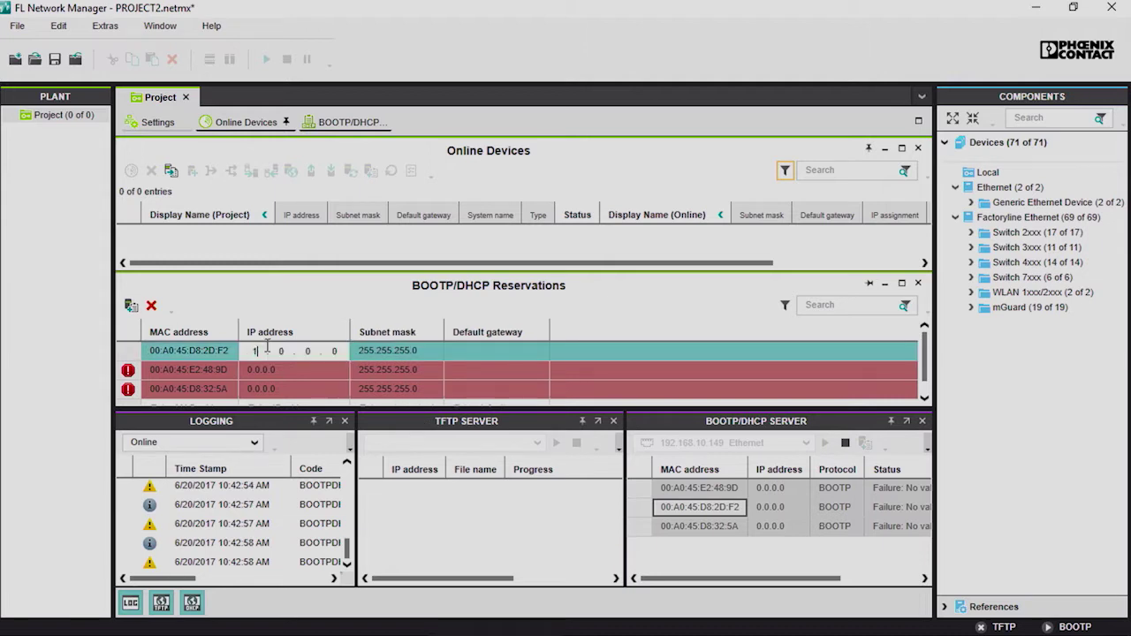
text(192.168.10.15)
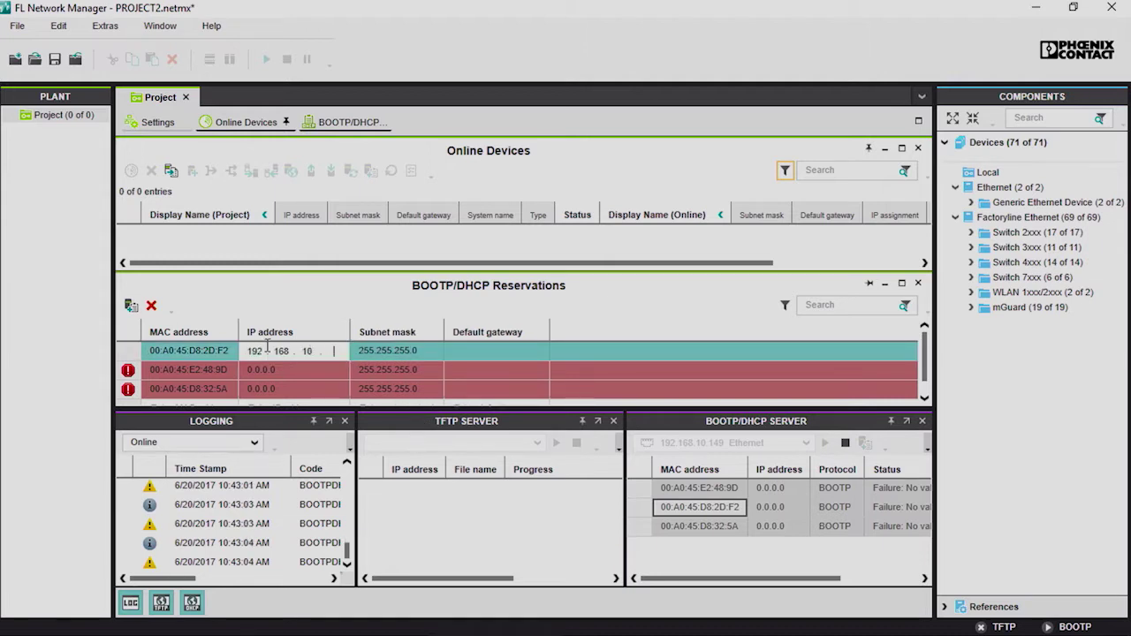
text(0)
double_click(257, 369)
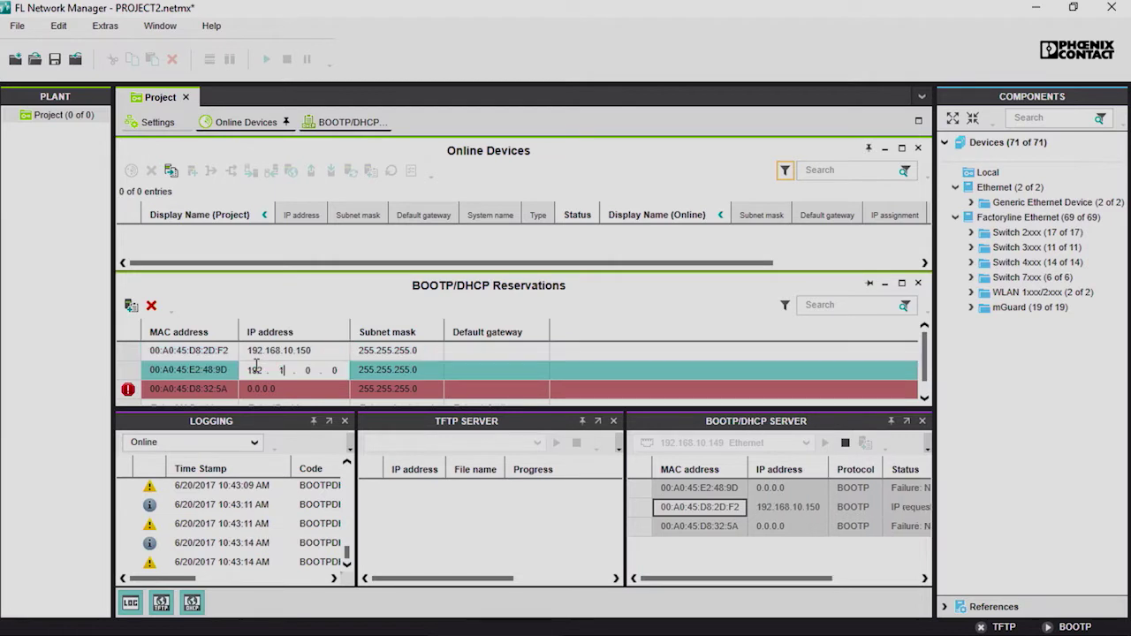
text(0.151)
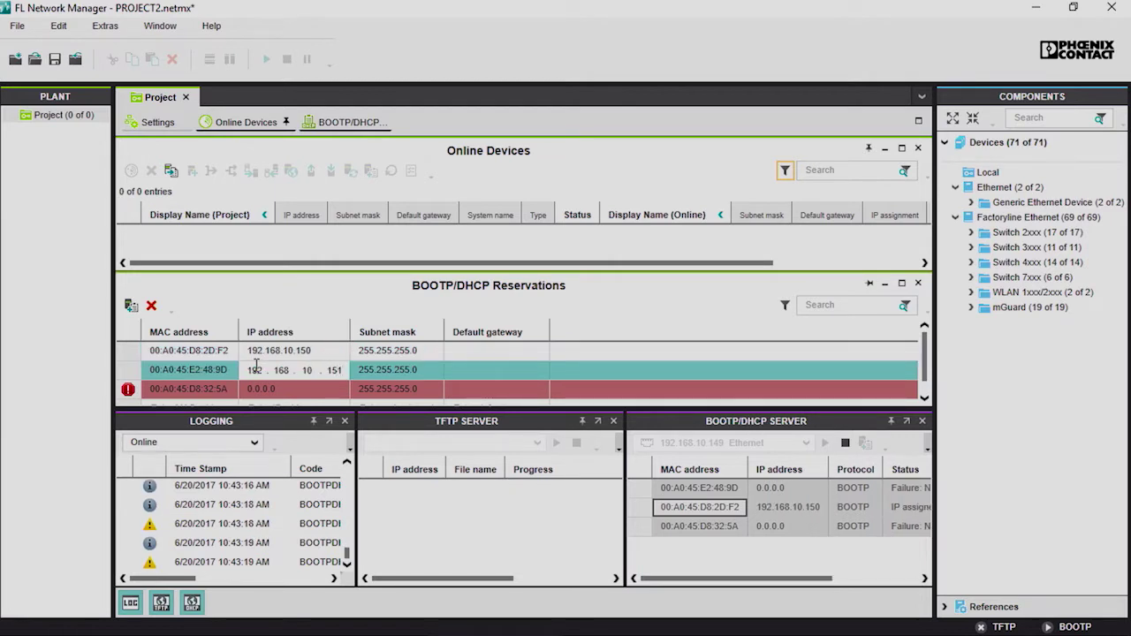
double_click(254, 389)
text(68.10)
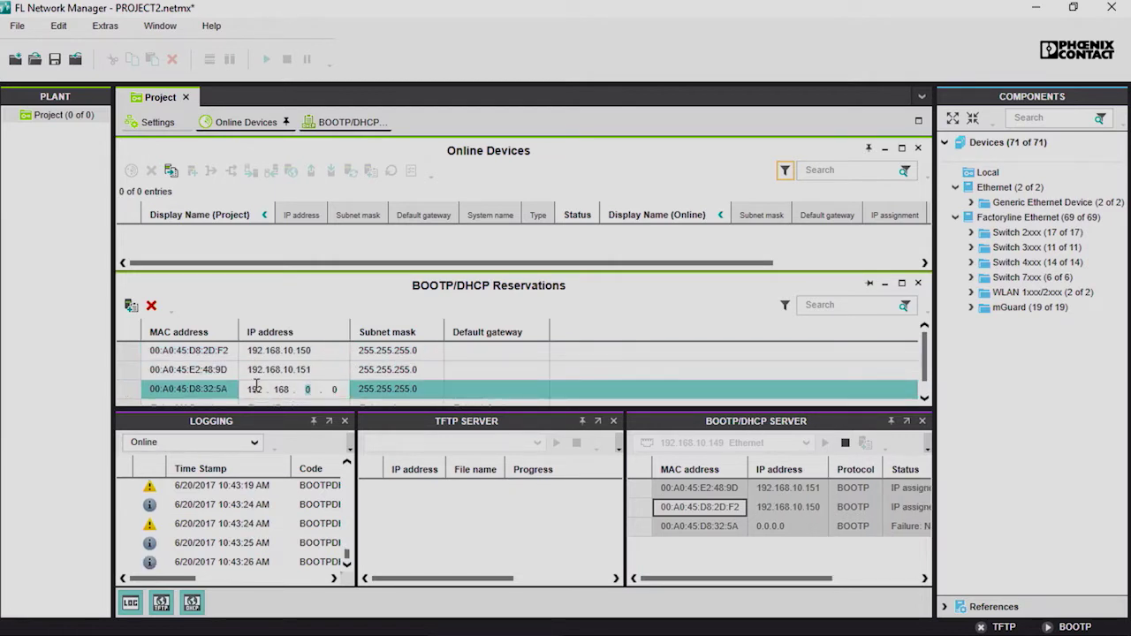
text(.152)
key(Tab)
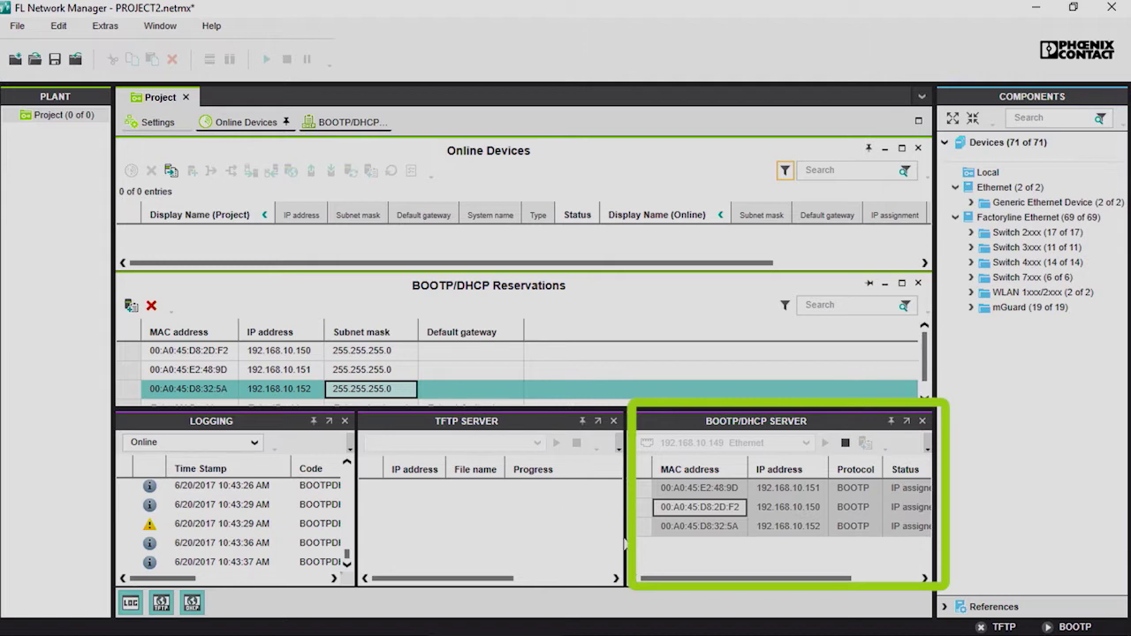
drag(670, 579, 717, 591)
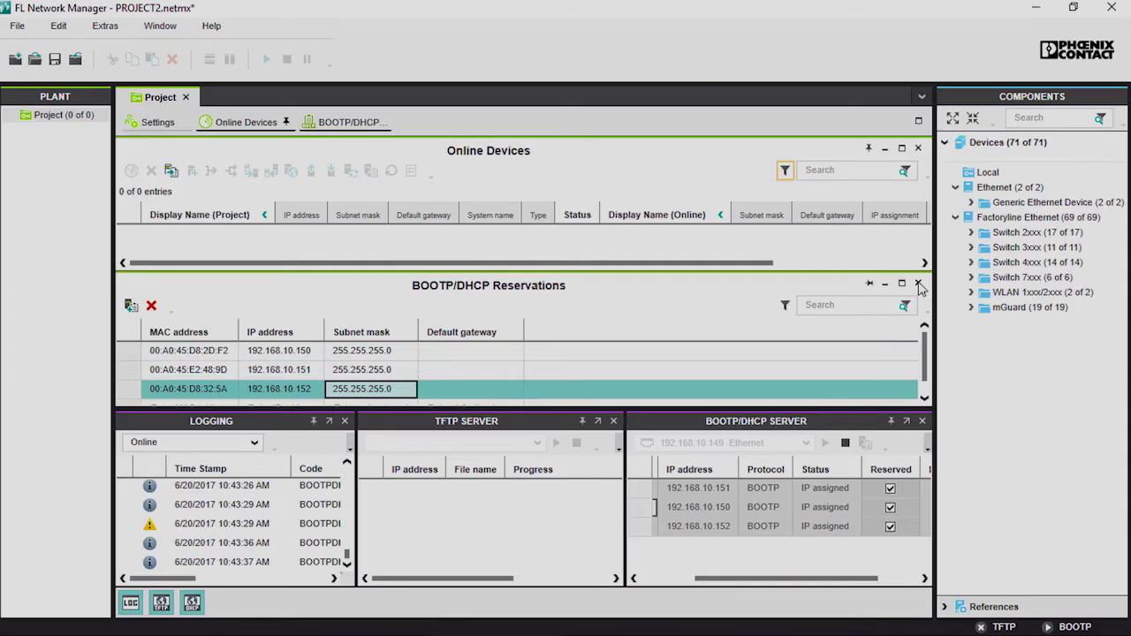
- Enable a ping scan over the range 192.168.10.149 to 192.168.10.155
click(917, 277)
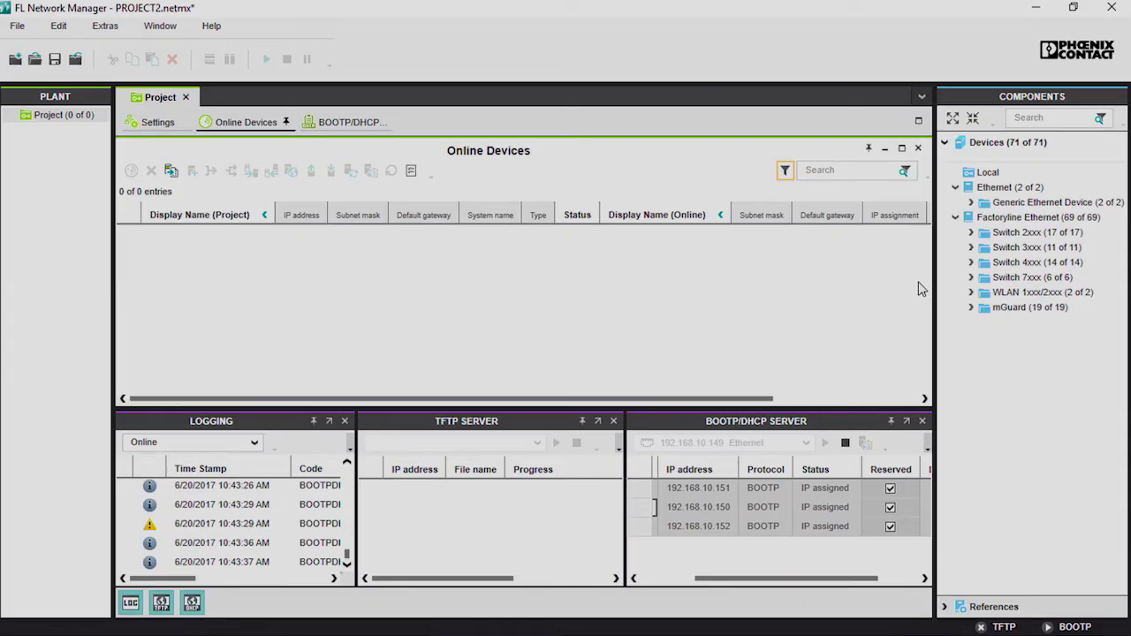
click(412, 170)
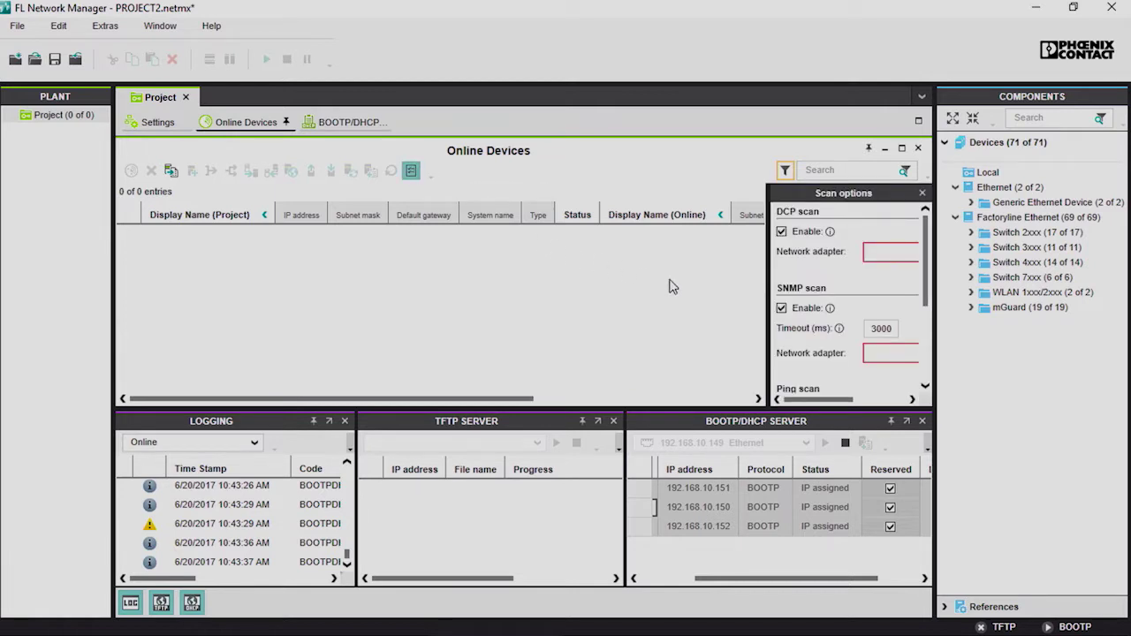
drag(766, 358, 671, 358)
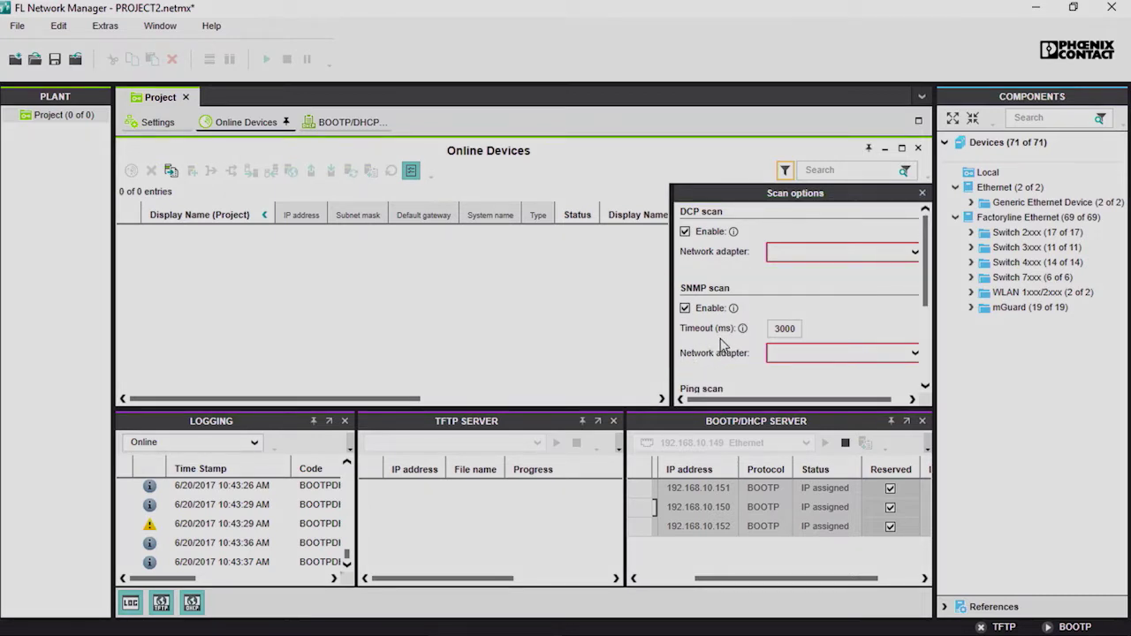
scroll(720, 347, down, 3)
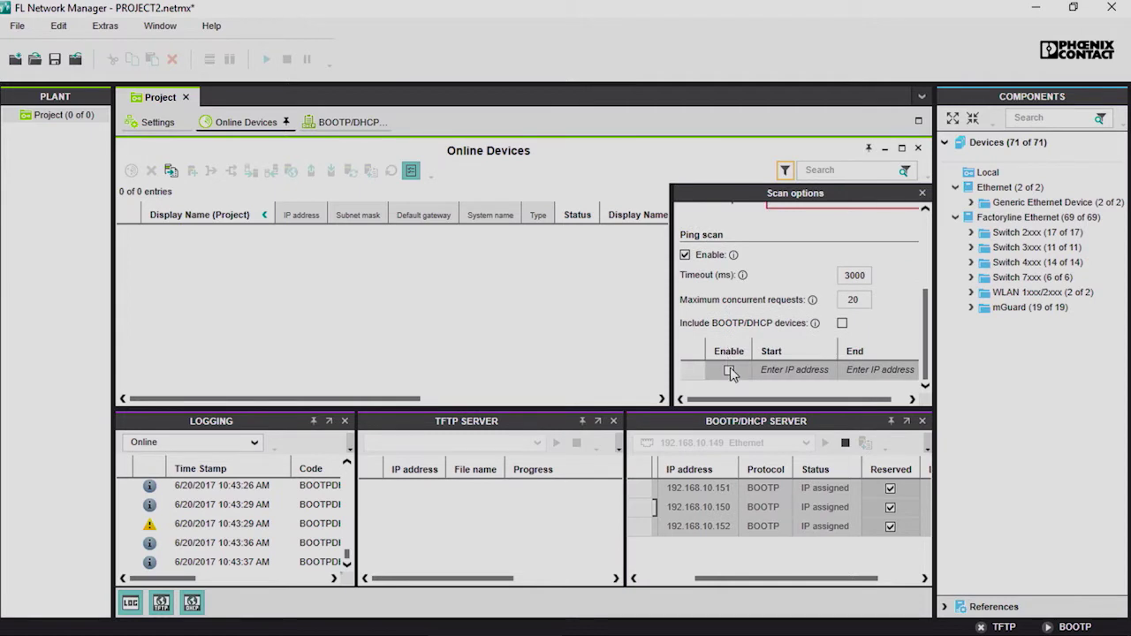
click(728, 369)
click(769, 371)
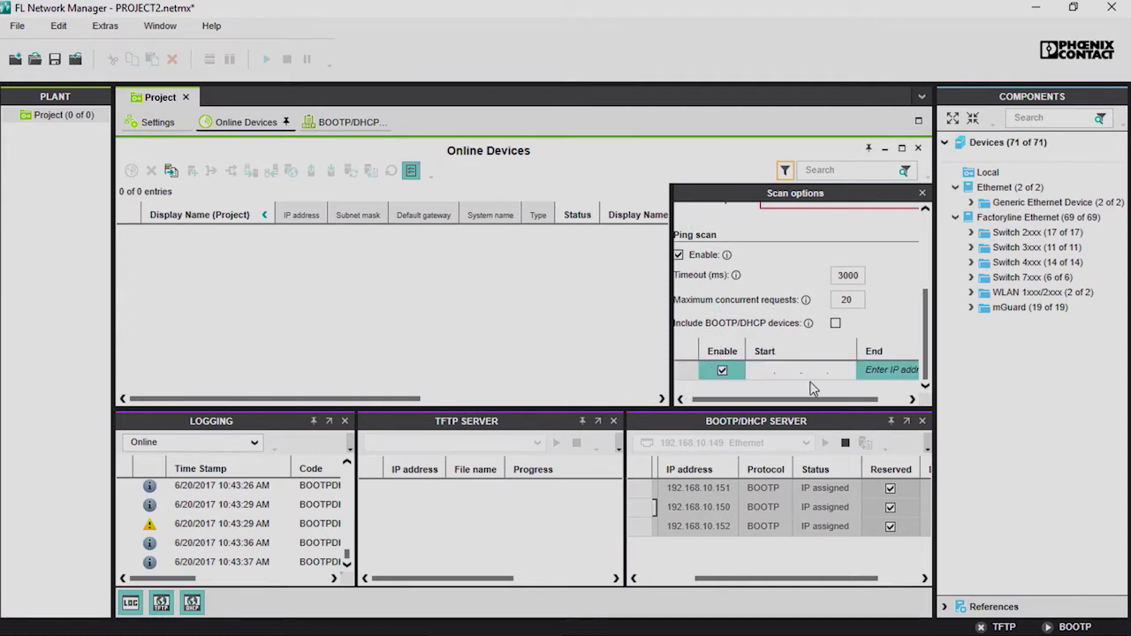
text(192.168.10.149)
click(873, 370)
text(192.1)
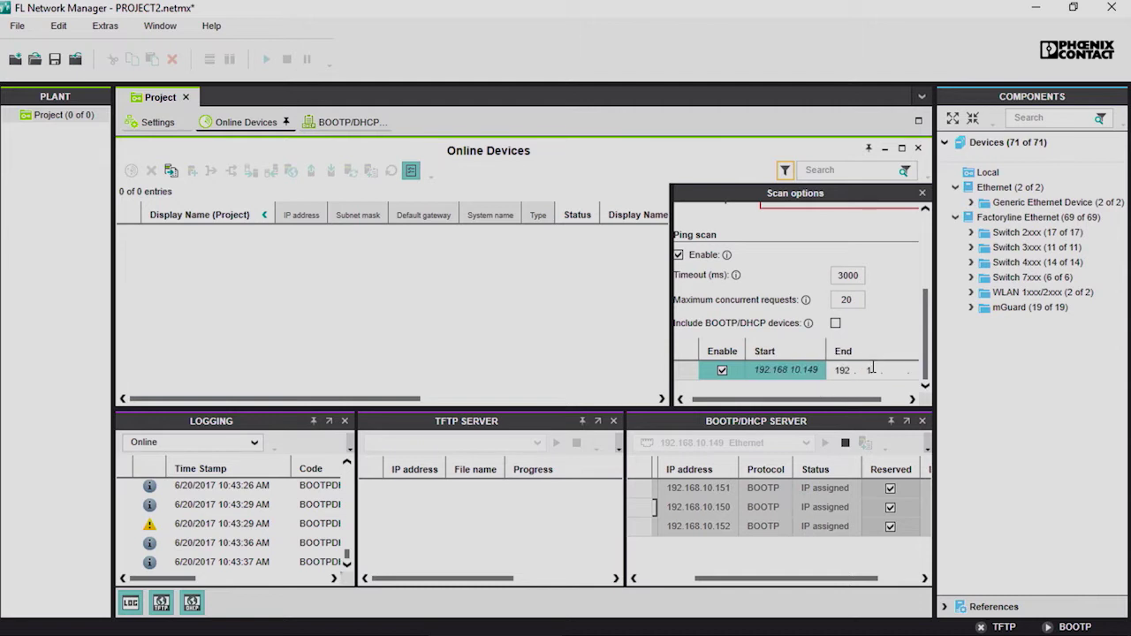
text(68.10.155)
key(Return)
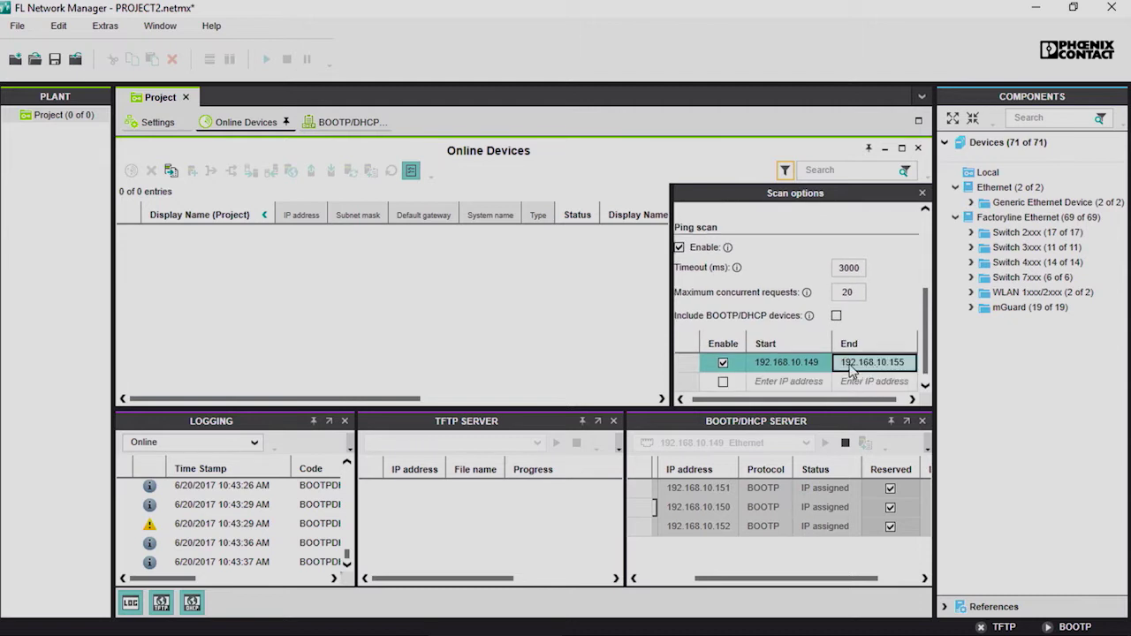
- Disable the DCP scan and the SNMP scan
scroll(849, 369, up, 5)
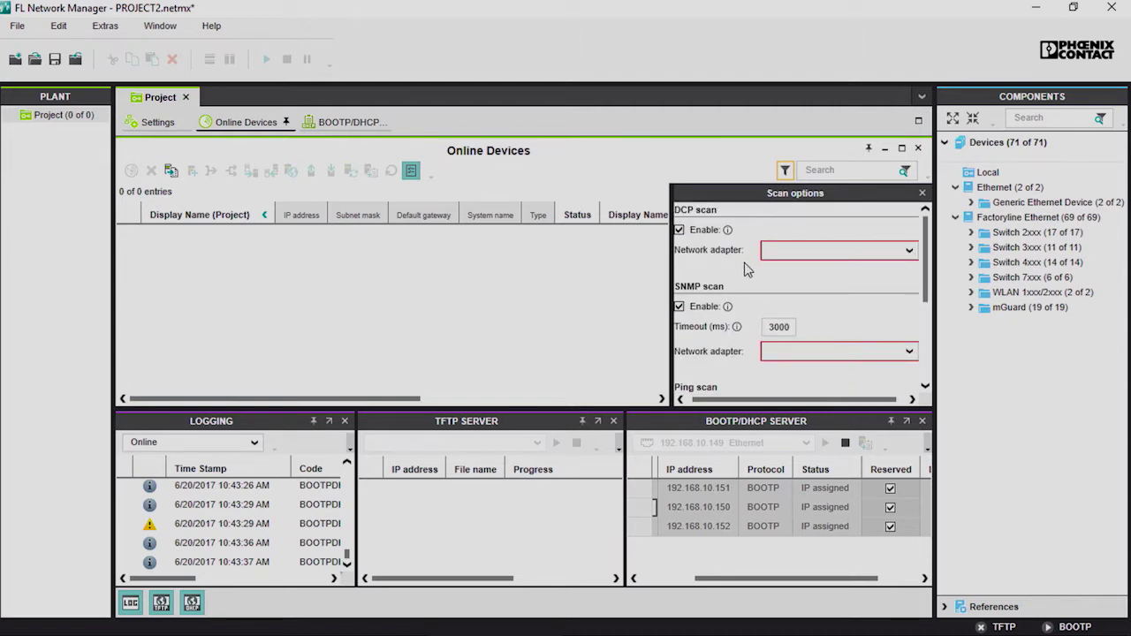
click(679, 230)
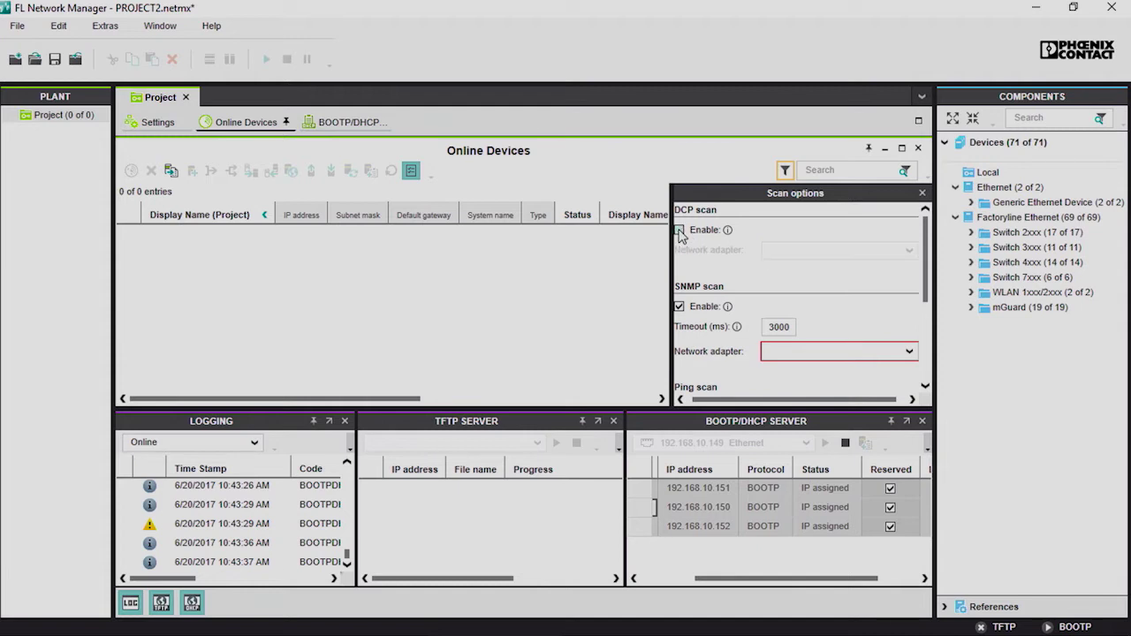
click(679, 307)
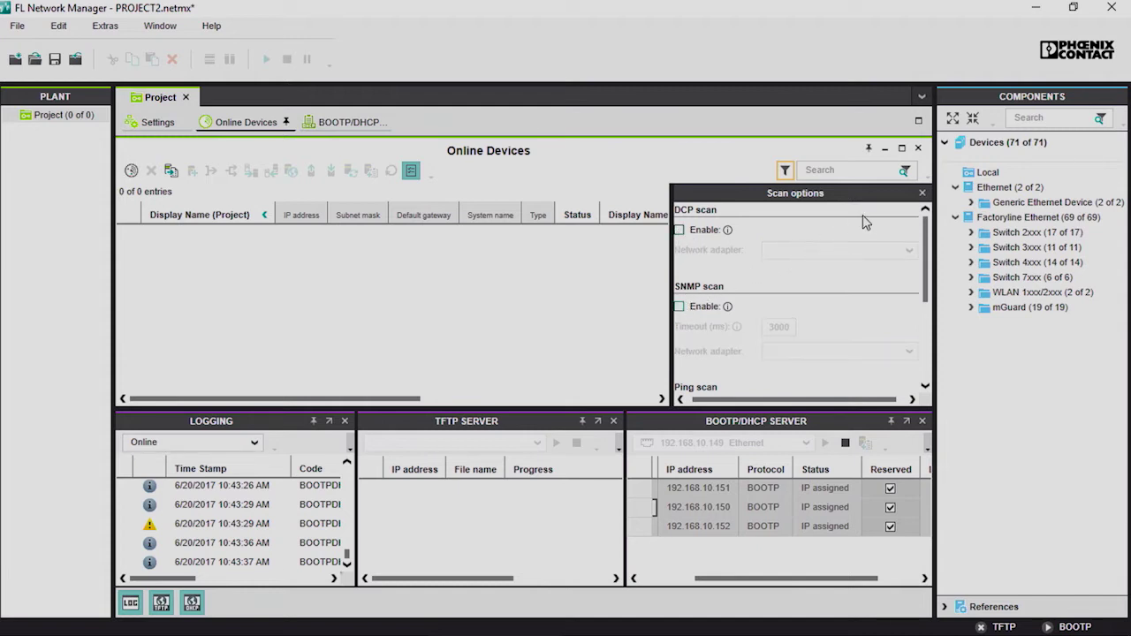
- Scan for online devices, review the columns, and select all four found devices, including the FL SWITCH units
click(922, 192)
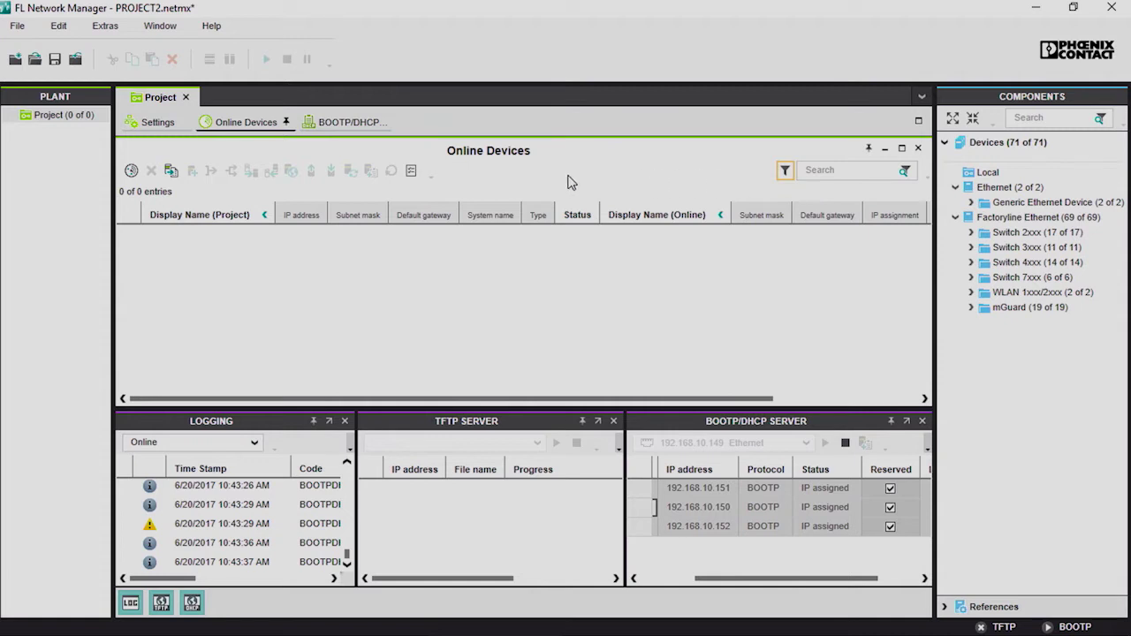
click(130, 171)
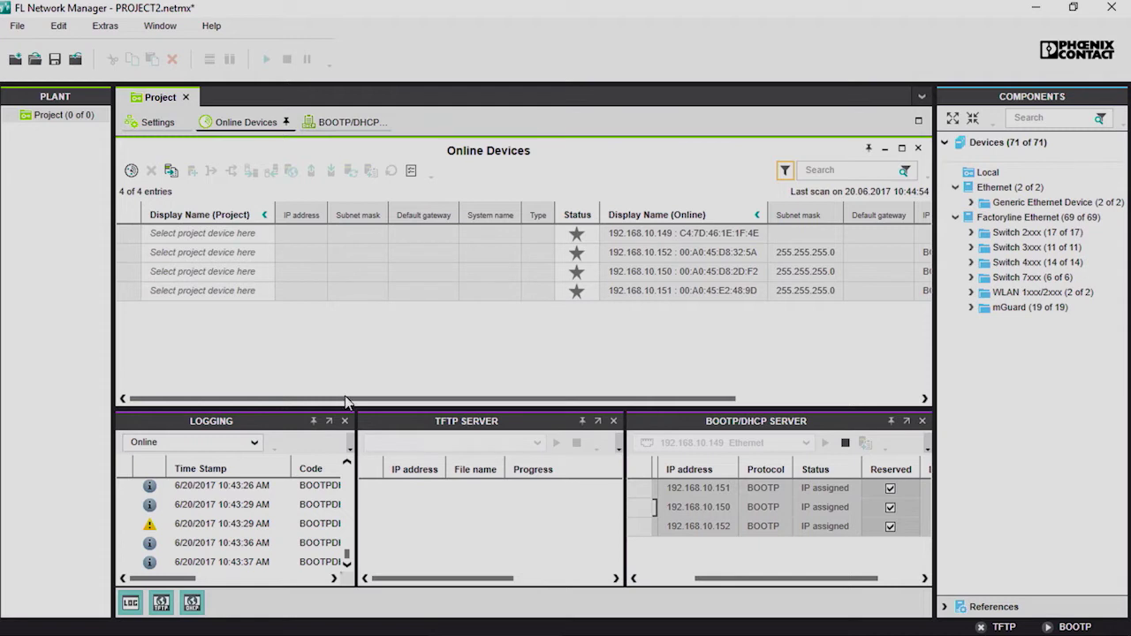
drag(345, 399, 517, 438)
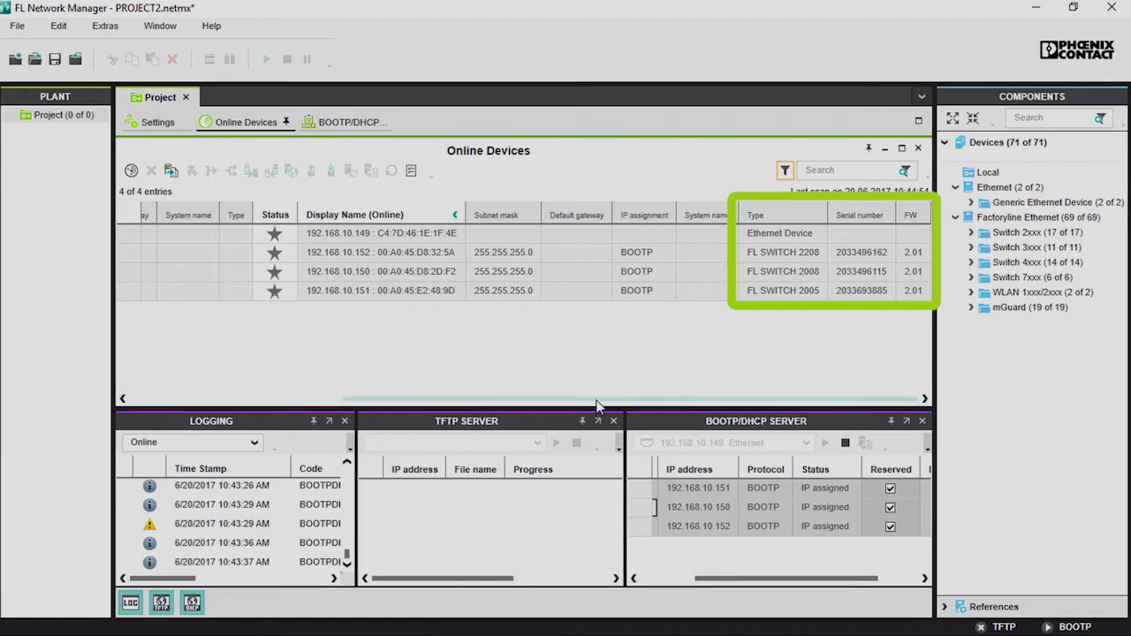
drag(596, 406, 568, 399)
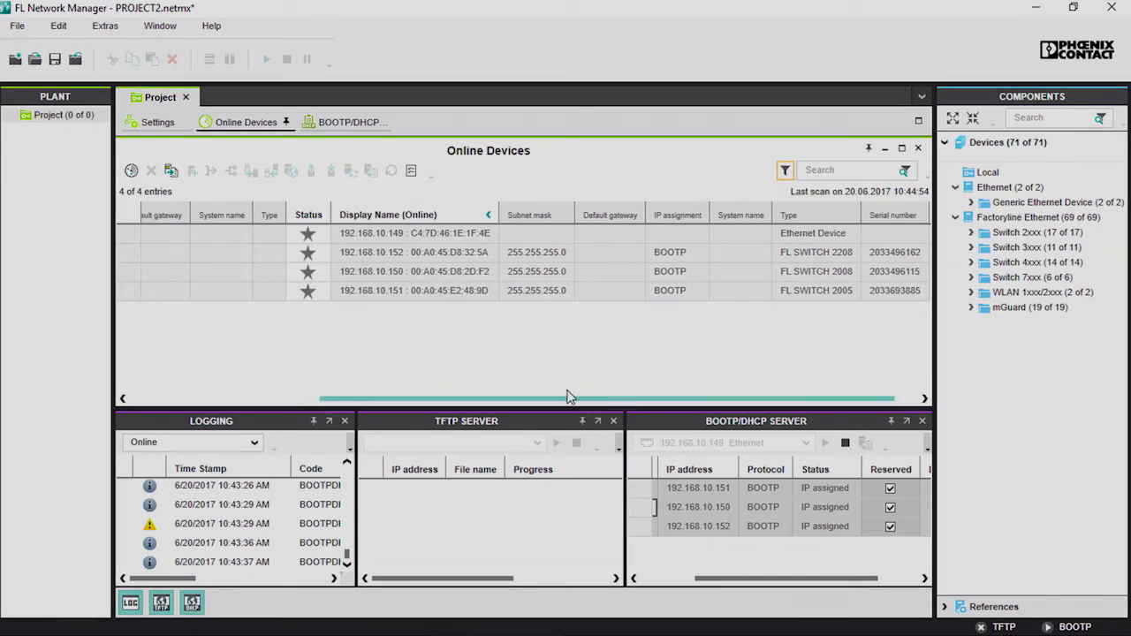
drag(492, 403, 272, 433)
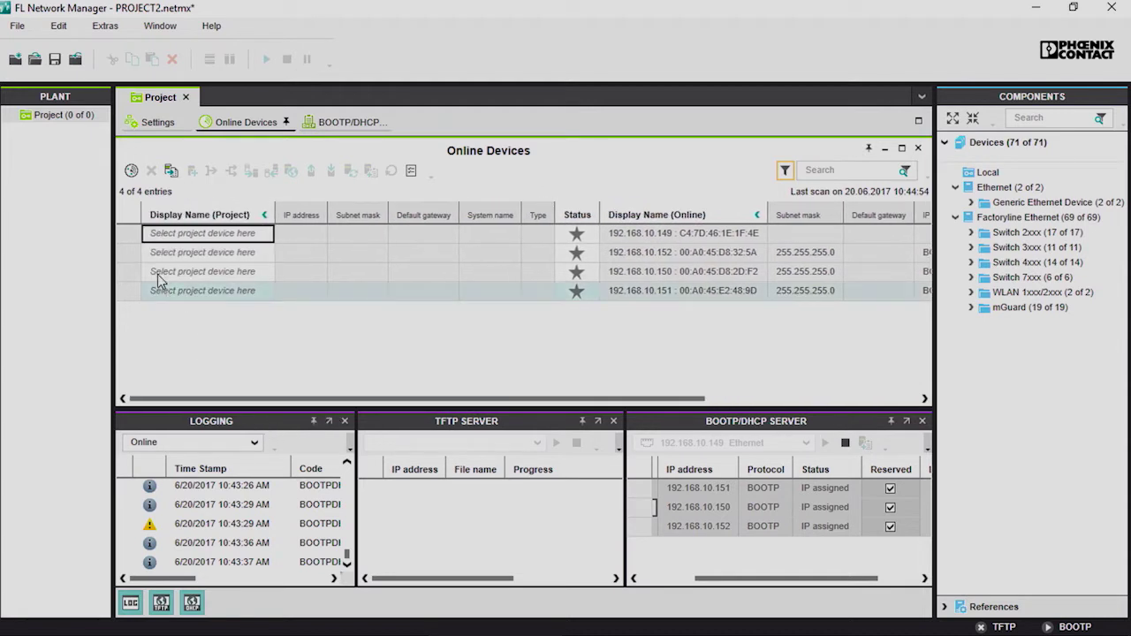
key(ctrl+a)
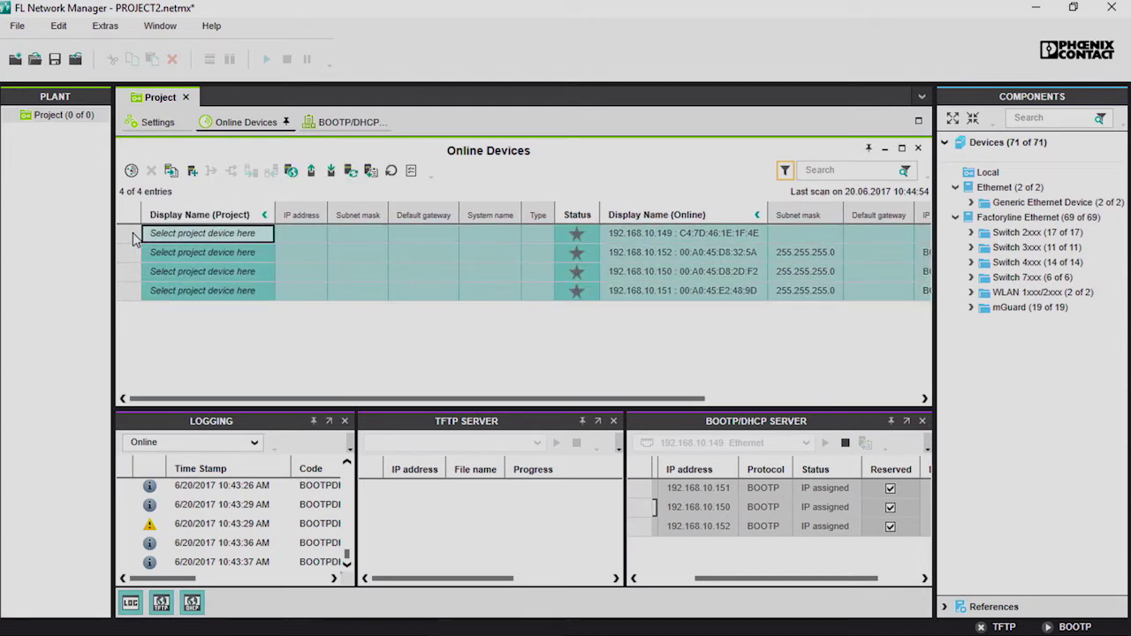
- Add the four selected devices to the project tree
right_click(133, 237)
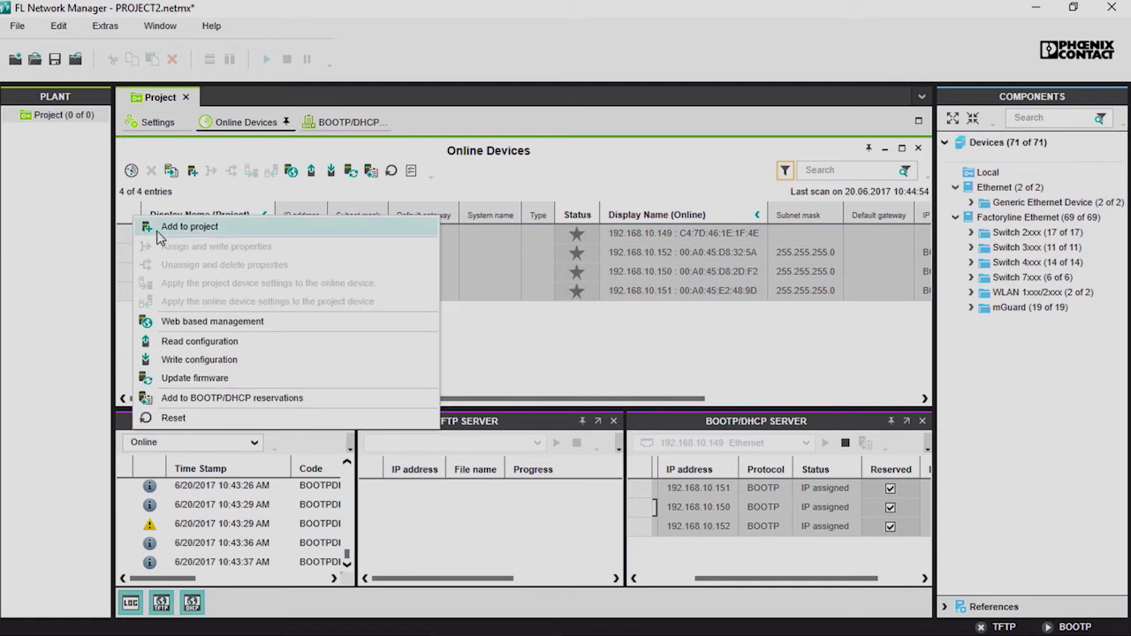
click(189, 227)
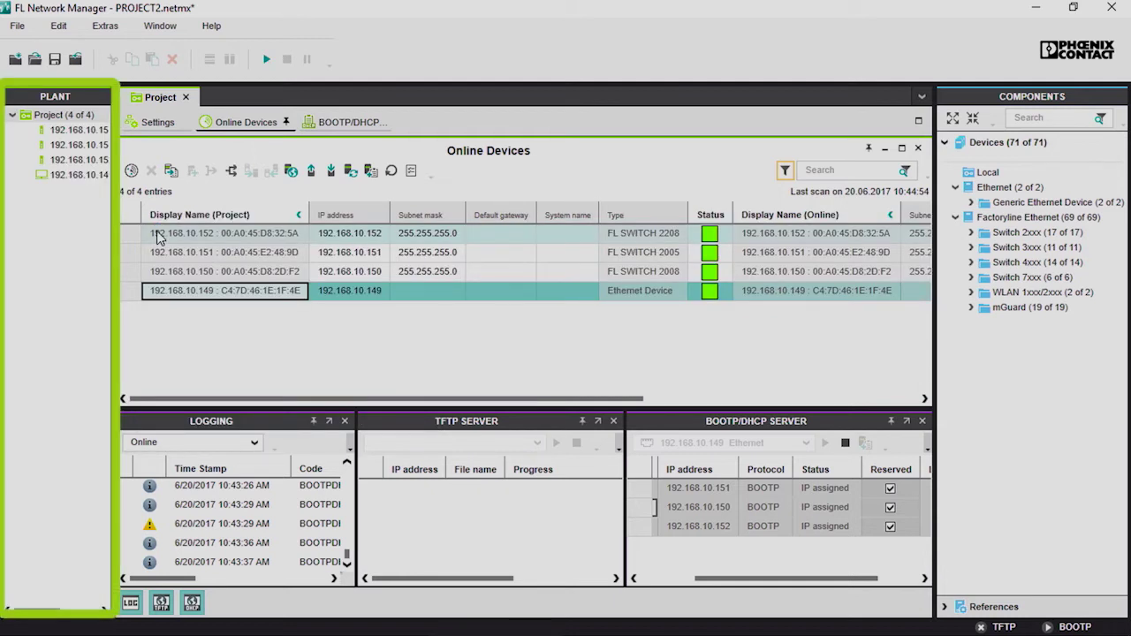